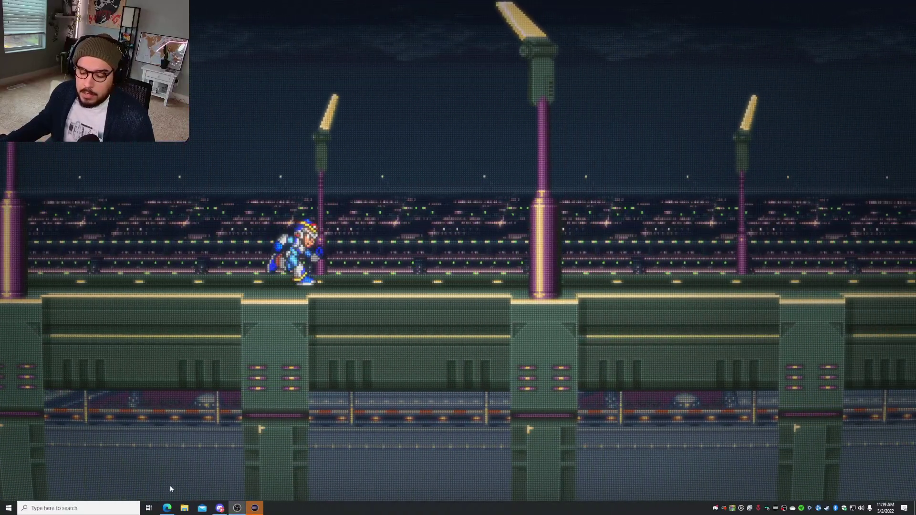
# Step: Bring the Pirate Ship label page forward and nudge the browser window into place
pyautogui.click(167, 508)
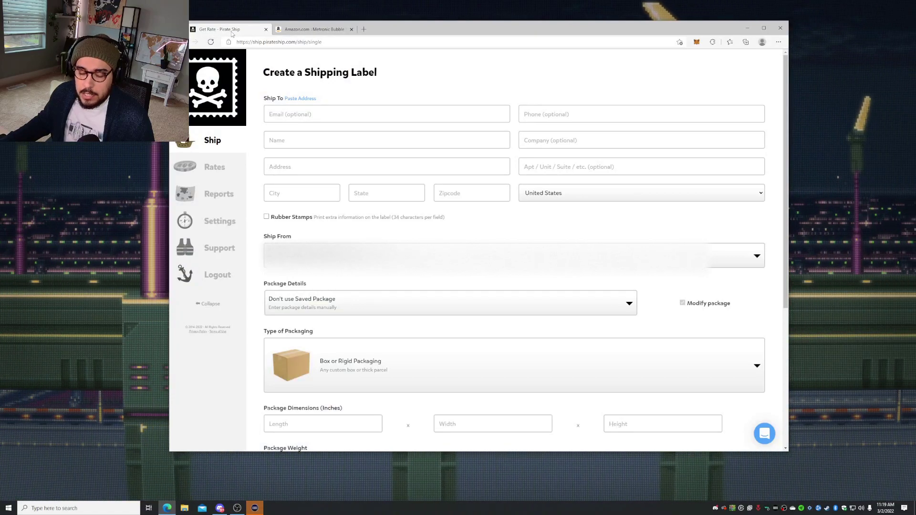
pyautogui.moveTo(409, 30); pyautogui.dragTo(426, 32)
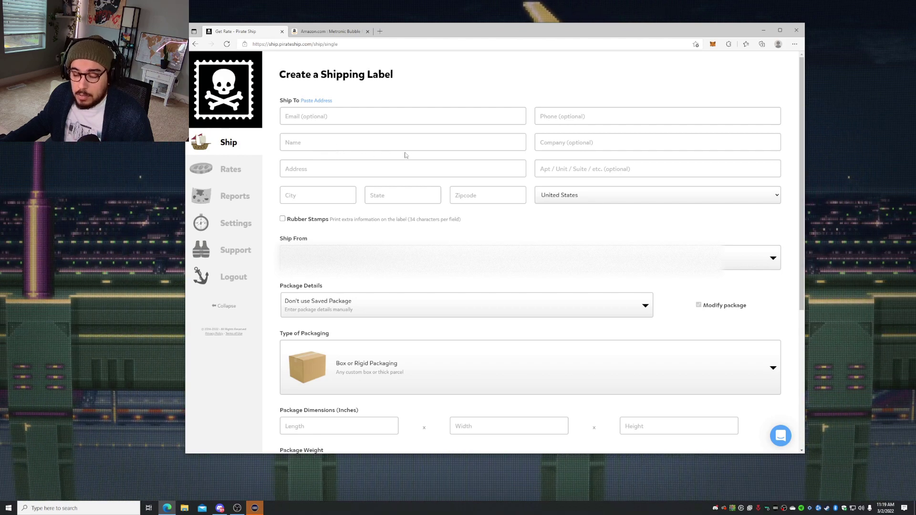
# Step: Paste the 4502 S Steele St, Tacoma, WA address into Ship To and add the recipient's name
pyautogui.click(315, 100)
pyautogui.rightClick(330, 127)
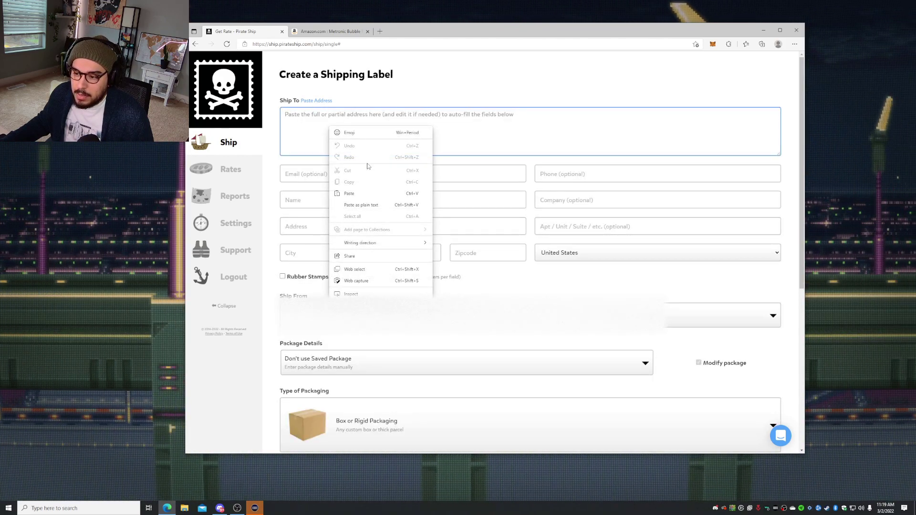
pyautogui.click(351, 183)
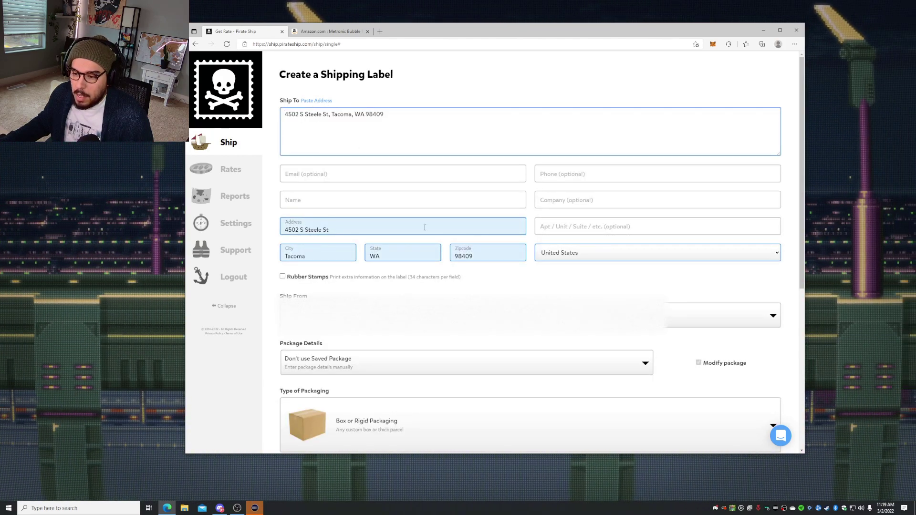
pyautogui.click(330, 201)
pyautogui.write('Tr')
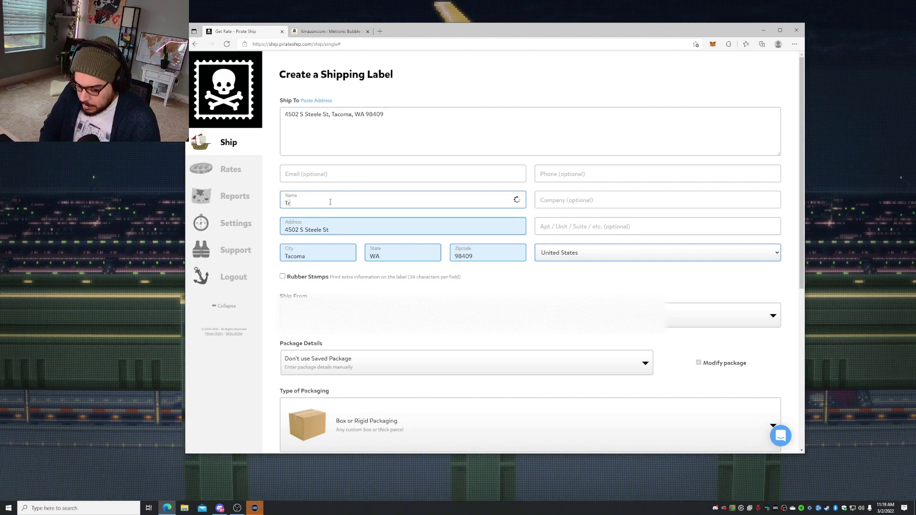
pyautogui.write('ajik Poops')
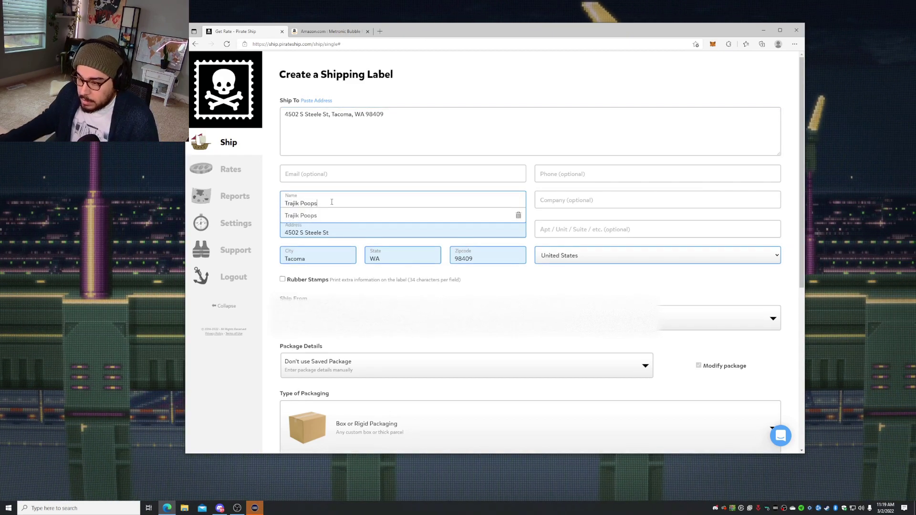
pyautogui.click(574, 229)
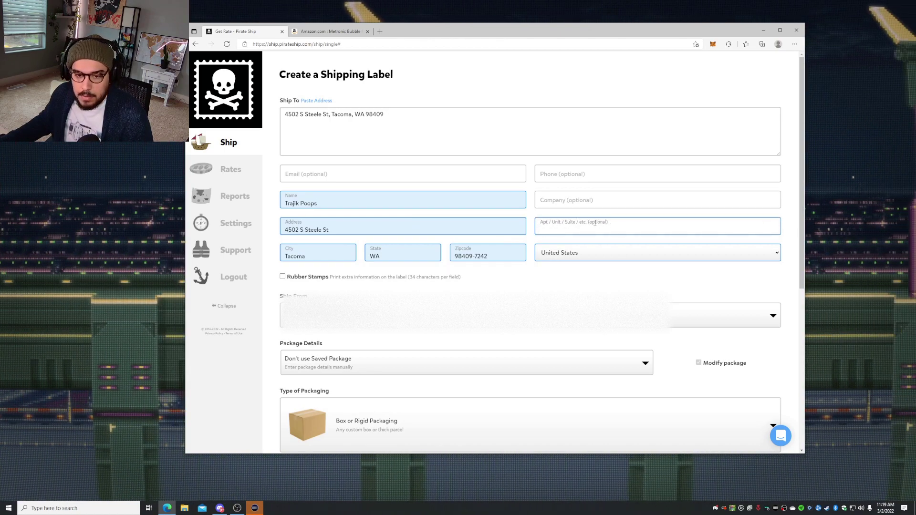
pyautogui.scroll(-4, 594, 222)
pyautogui.scroll(-4, 573, 226)
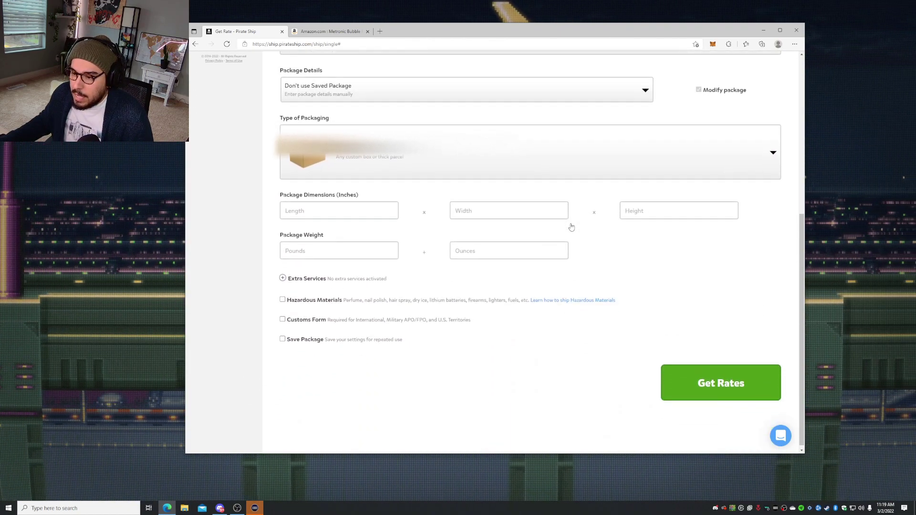
# Step: Choose Envelope packaging sized 9 x 7 inches weighing 9 ounces
pyautogui.click(501, 153)
pyautogui.click(402, 197)
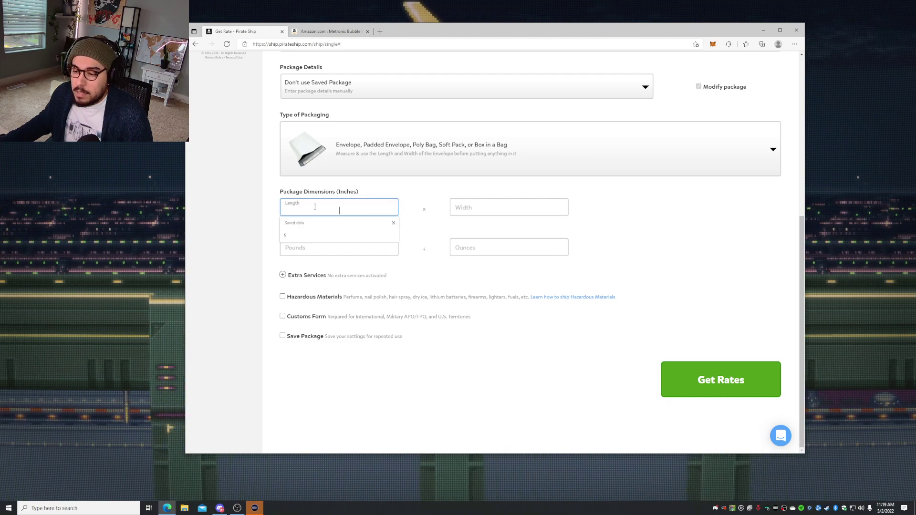
pyautogui.write('9')
pyautogui.press('Tab')
pyautogui.write('7')
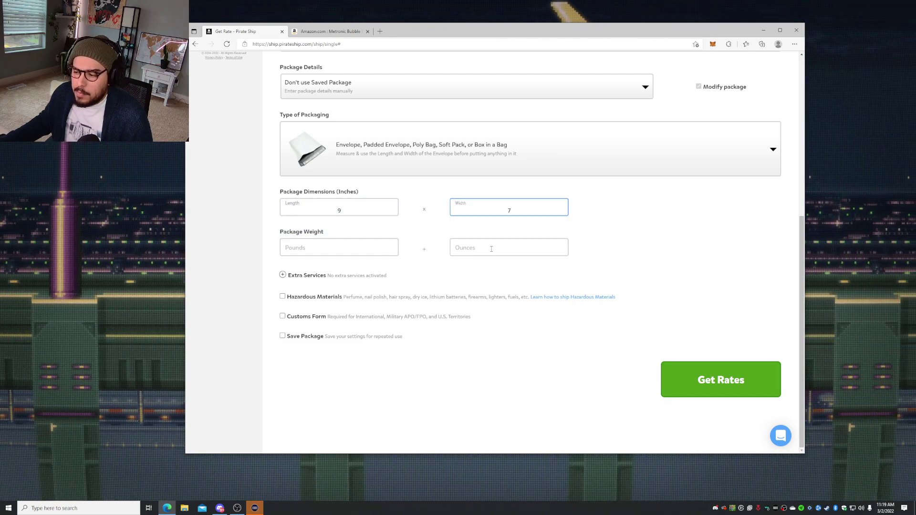
pyautogui.click(493, 250)
pyautogui.write('9')
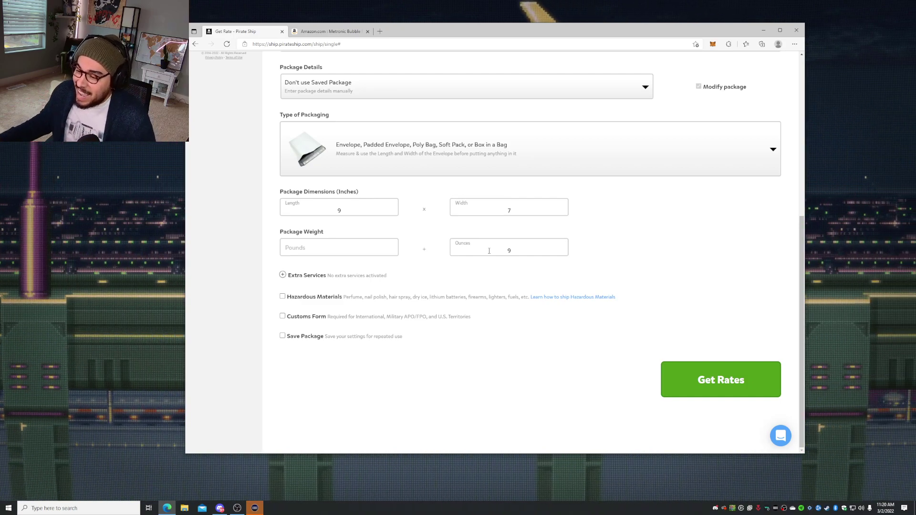
# Step: Get rates for the envelope and review all services, keeping First Class Package at $4.34
pyautogui.click(718, 380)
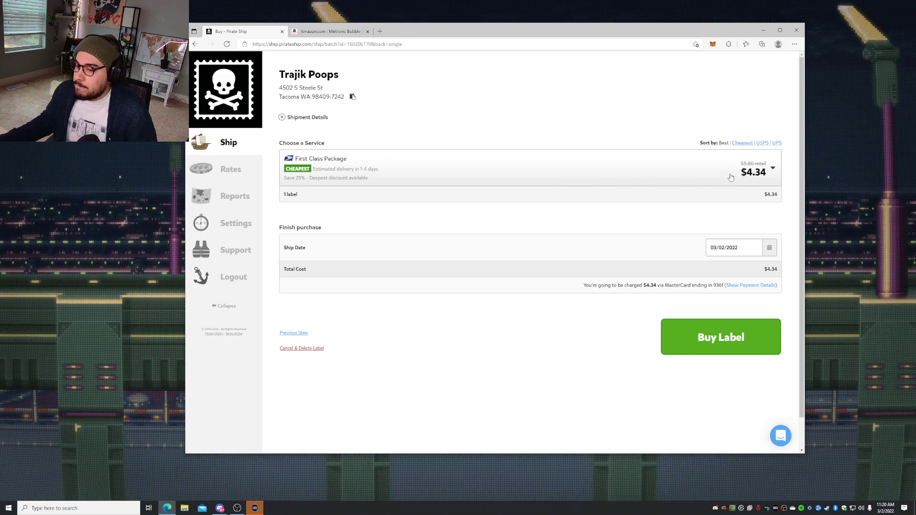
pyautogui.click(772, 169)
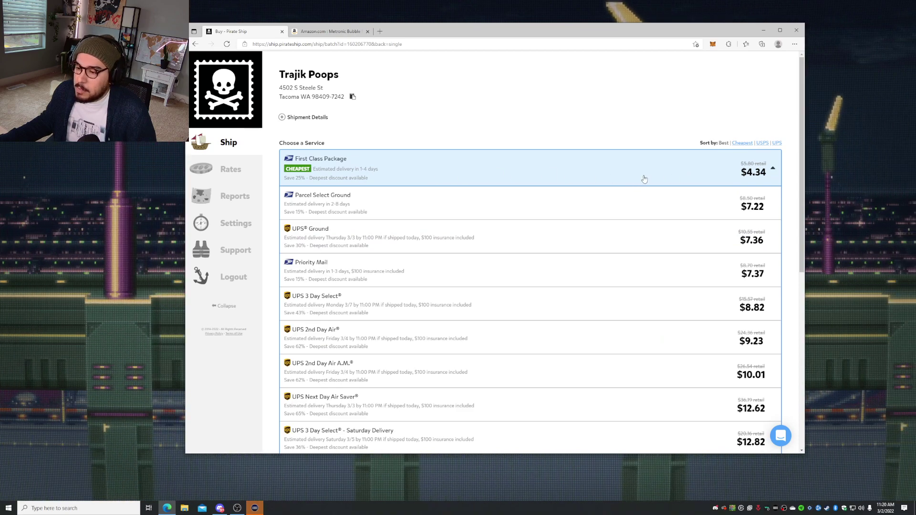
pyautogui.scroll(-5, 568, 215)
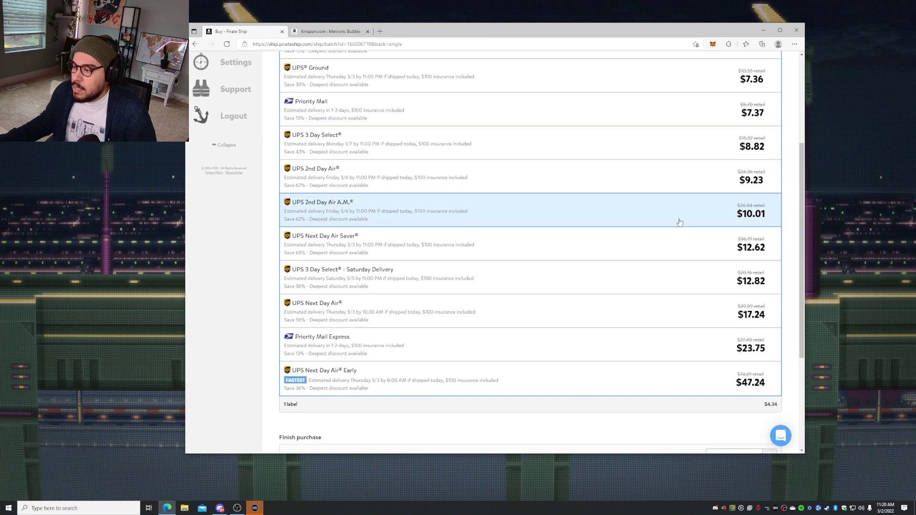
pyautogui.scroll(-5, 609, 214)
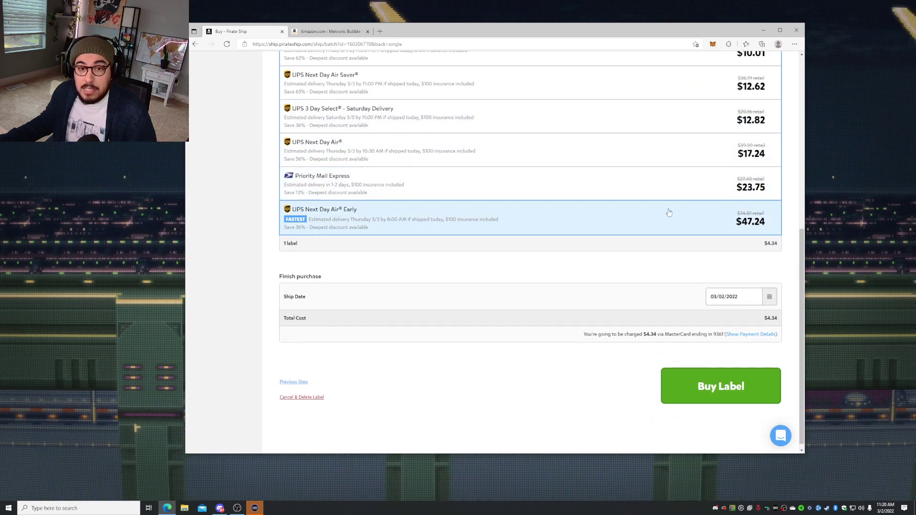
pyautogui.scroll(5, 669, 213)
pyautogui.scroll(5, 645, 179)
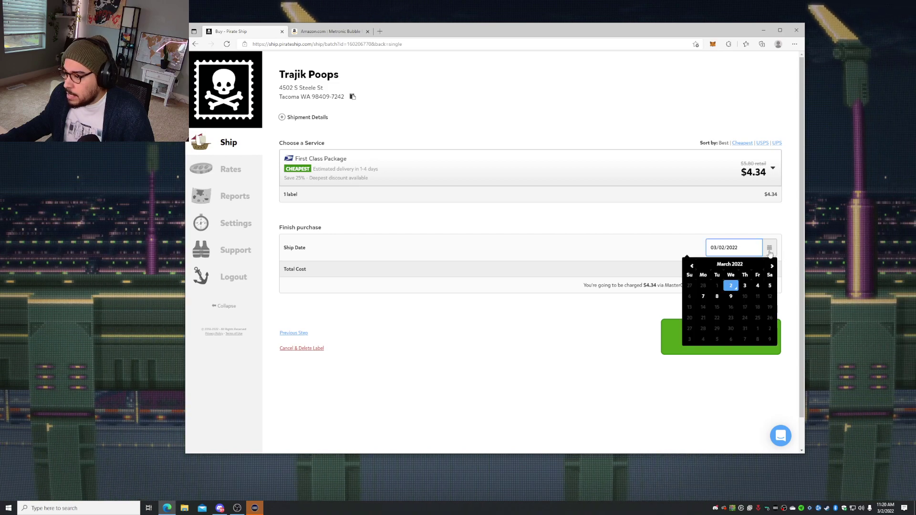
pyautogui.click(770, 247)
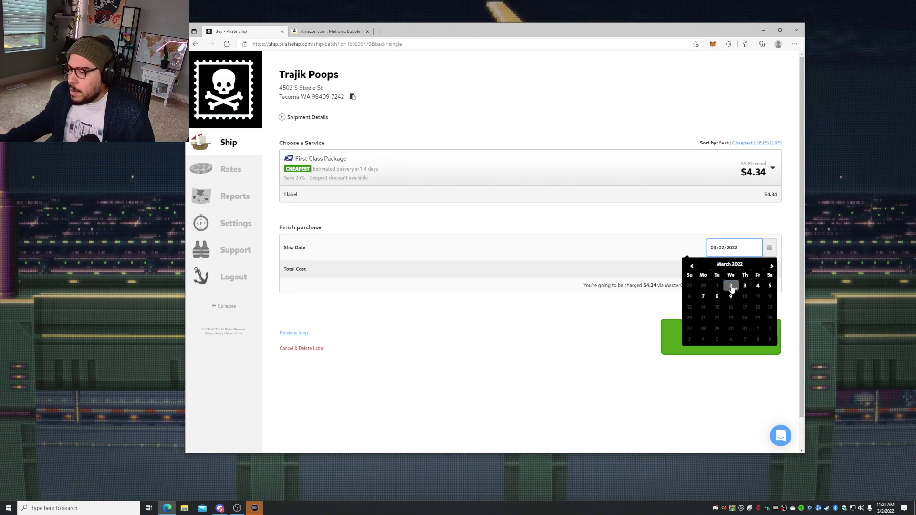
pyautogui.click(566, 328)
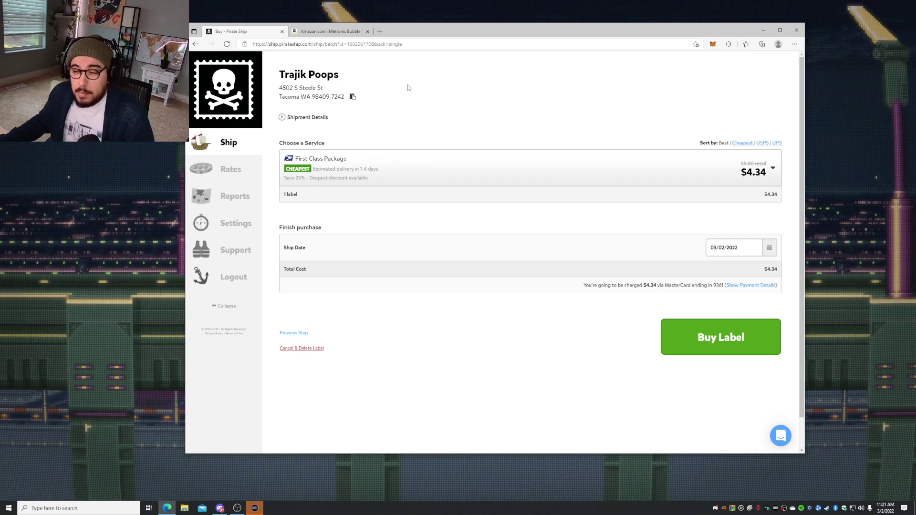
# Step: Switch to the Amazon tab showing the Metronic black padded bubble mailers
pyautogui.click(329, 31)
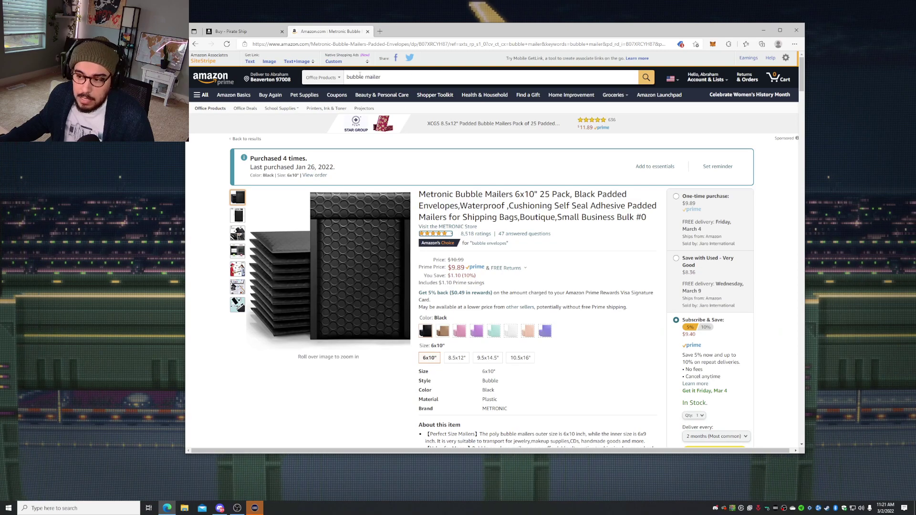